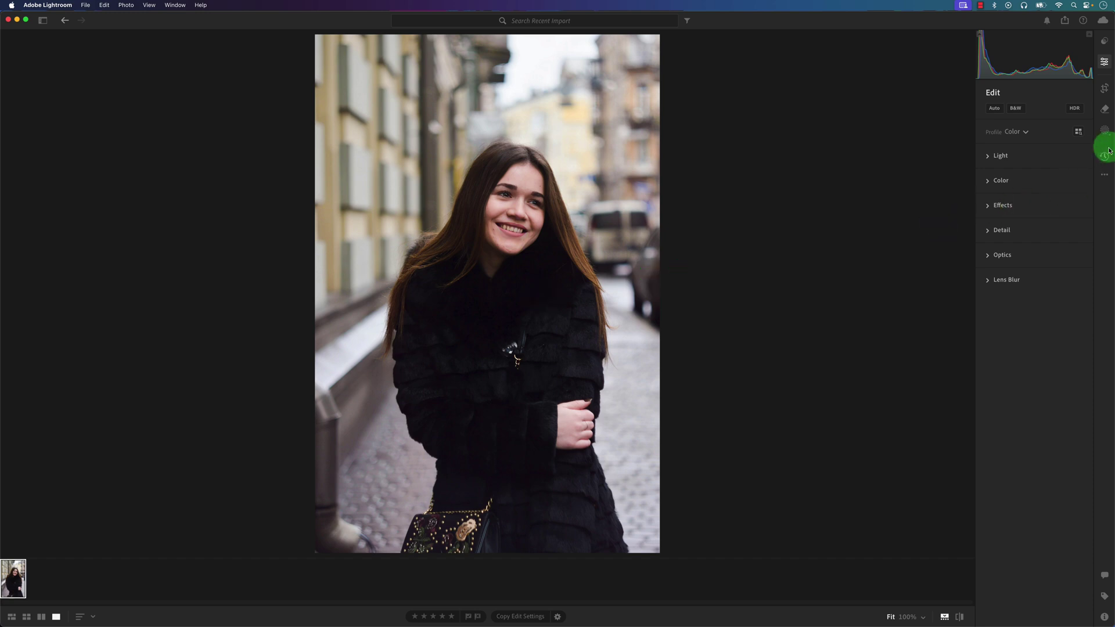
- In Masking, pick the detected Person 1 and choose Teeth instead of Entire Person
left_click(1105, 130)
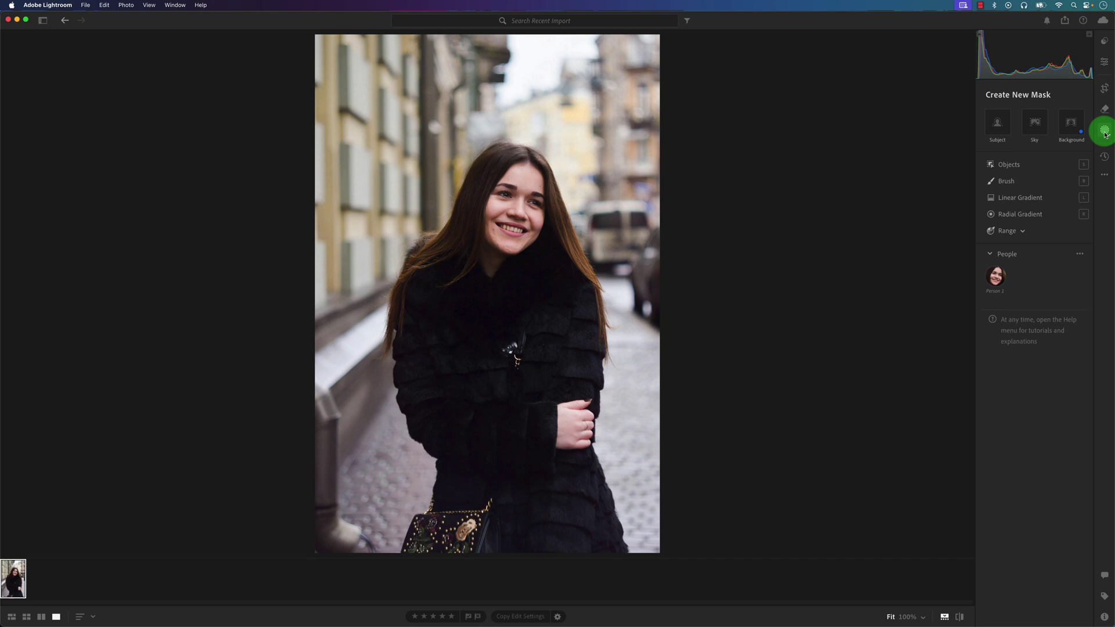
mouse_move(997, 280)
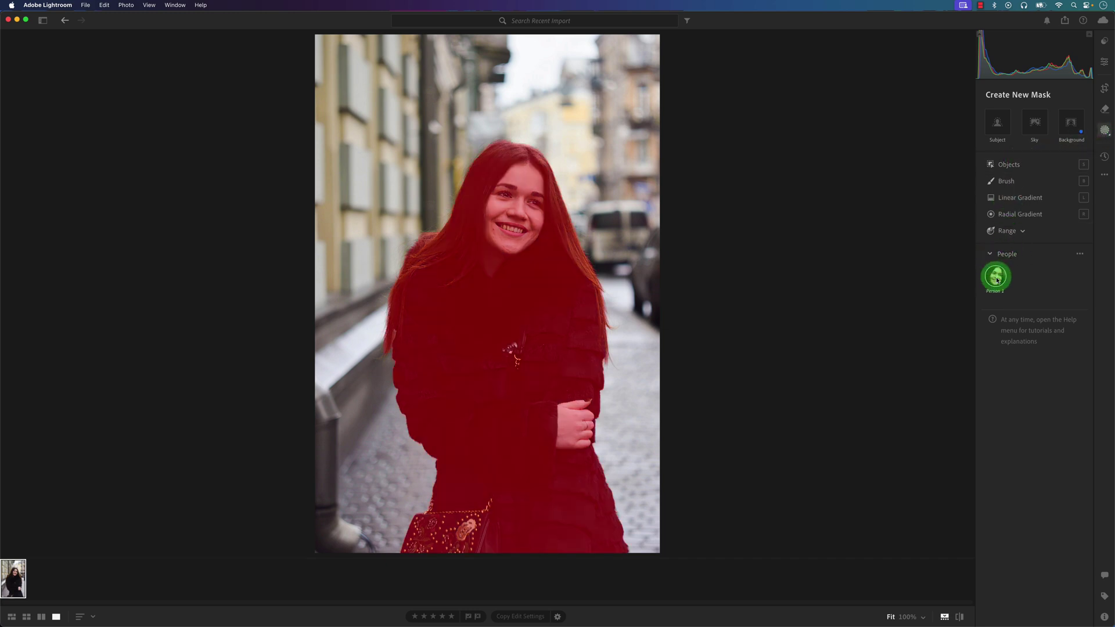
left_click(996, 279)
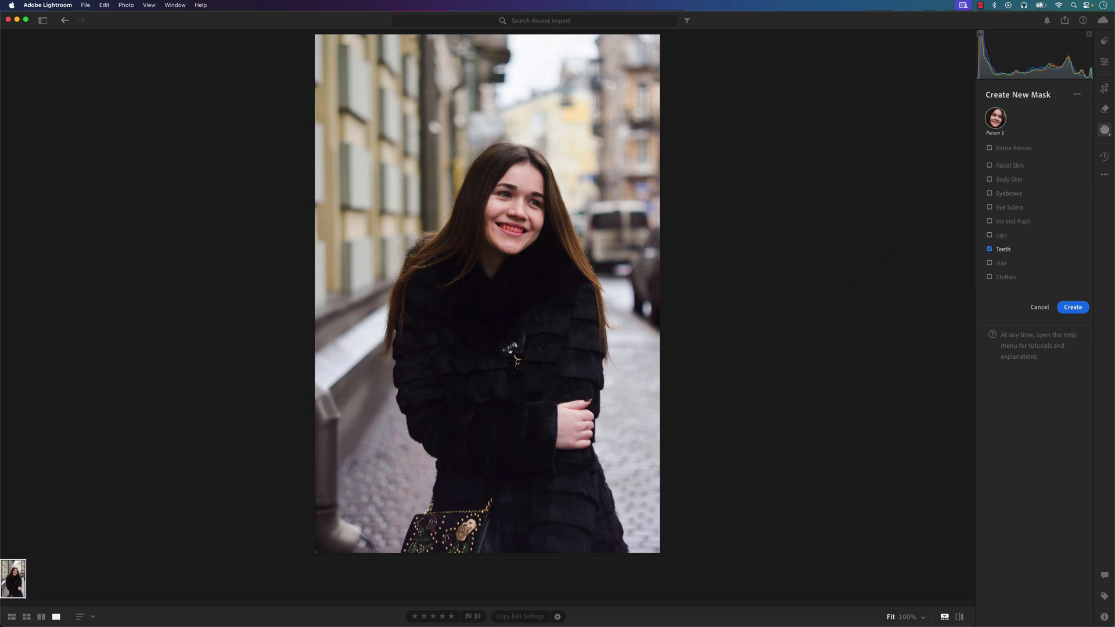
- Create the teeth mask, zoom into the mouth, and add a size 4.0 brush over the missed corner tooth
left_click(1072, 307)
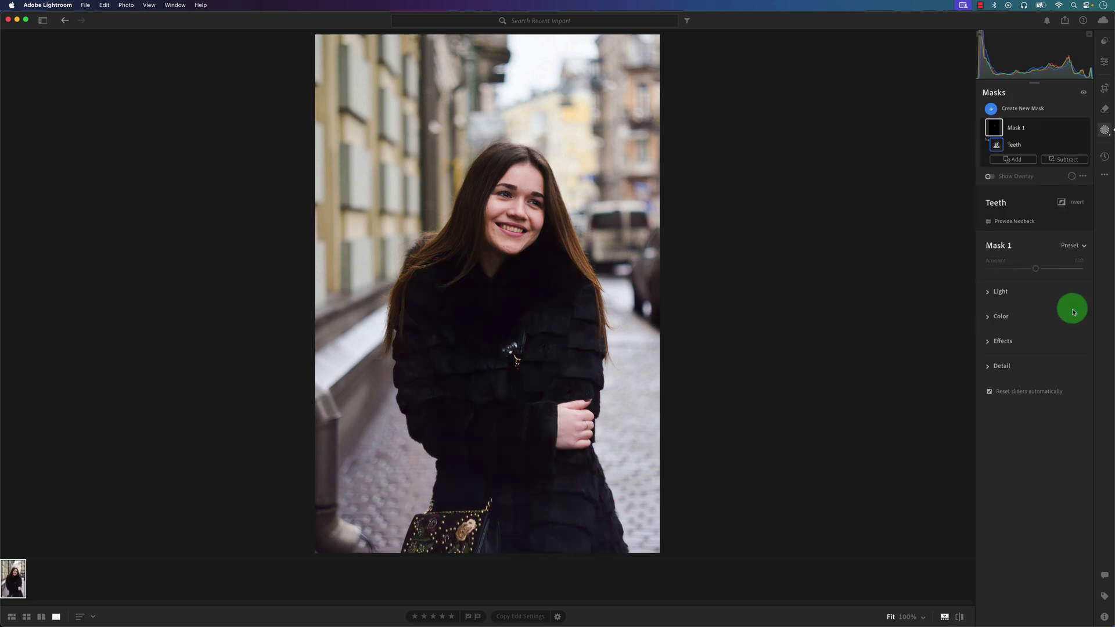
left_click(518, 229)
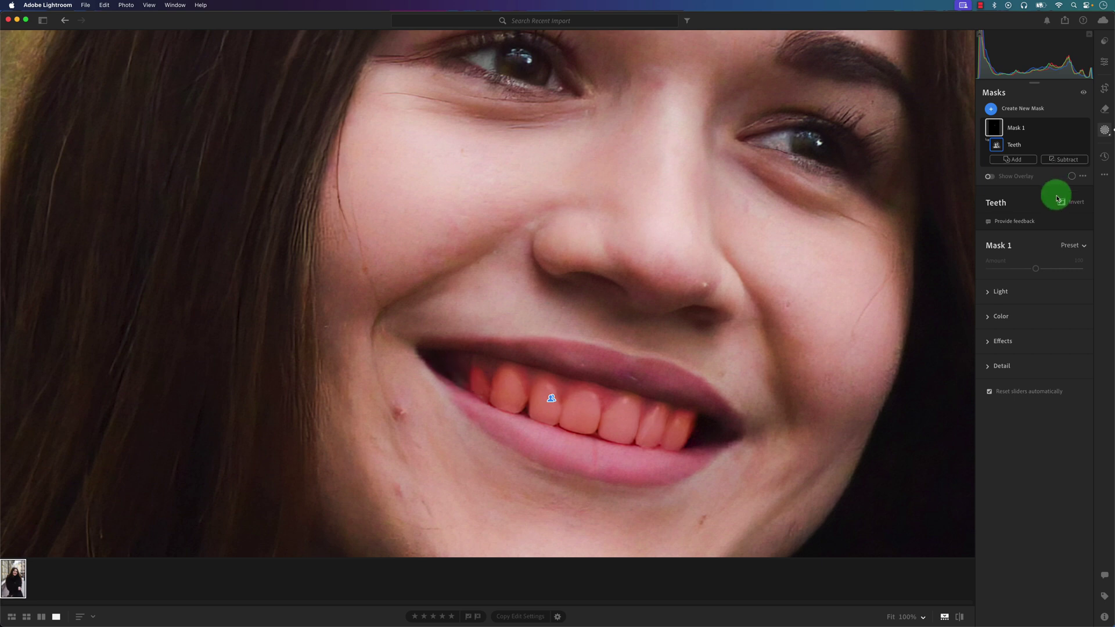
left_click(1015, 160)
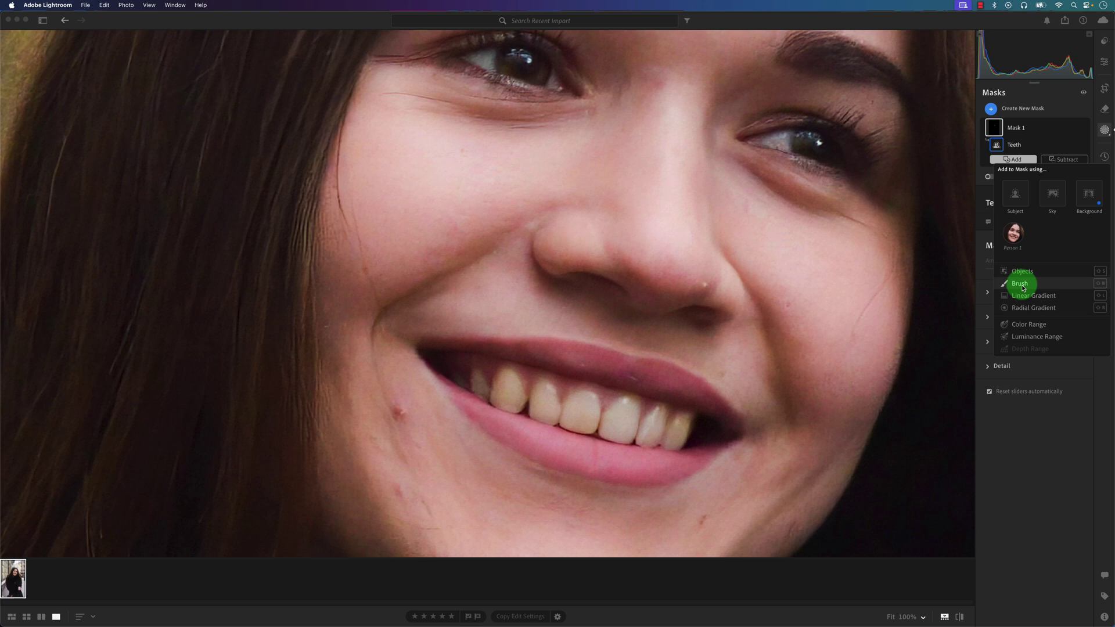
left_click(1020, 284)
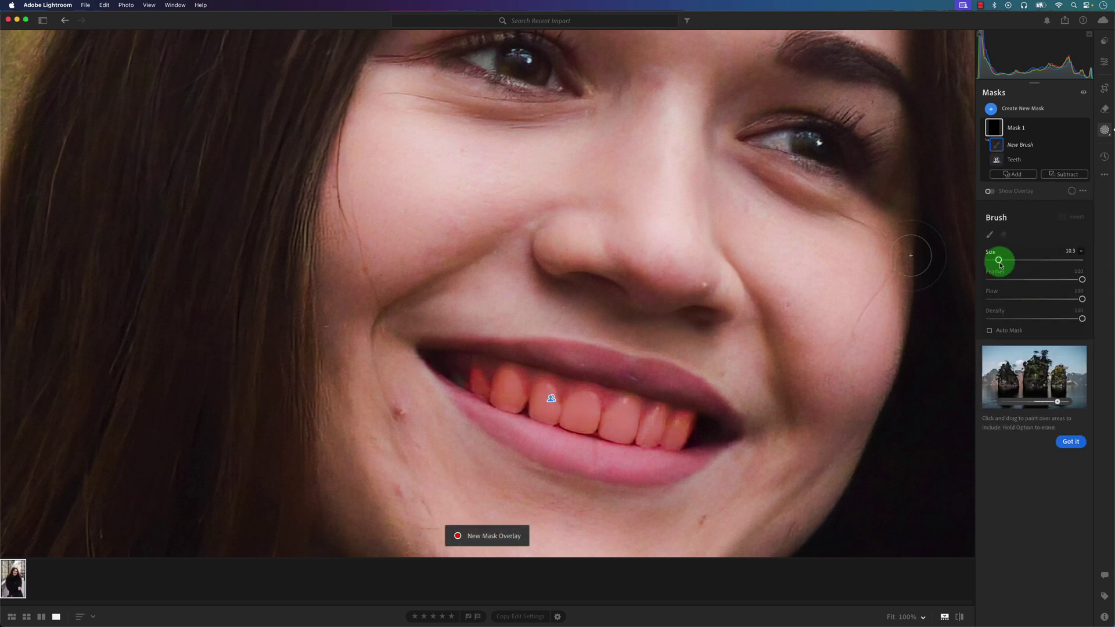
mouse_move(1000, 264)
left_mouse_down()
mouse_move(1034, 264)
mouse_move(993, 265)
mouse_move(1046, 280)
mouse_move(1036, 280)
left_mouse_up()
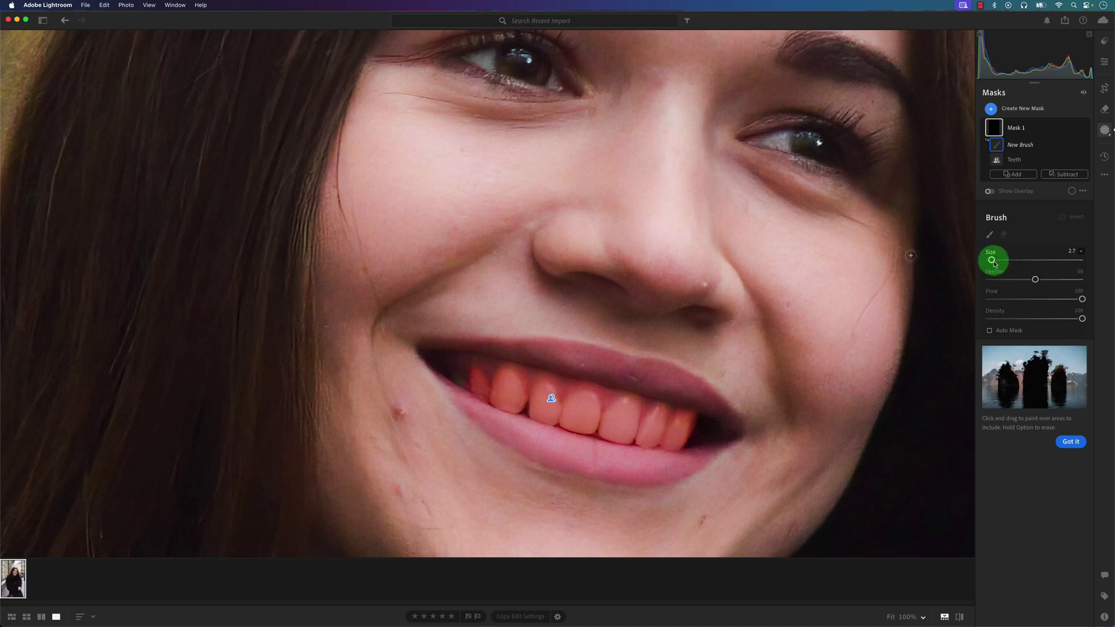
left_click(456, 377)
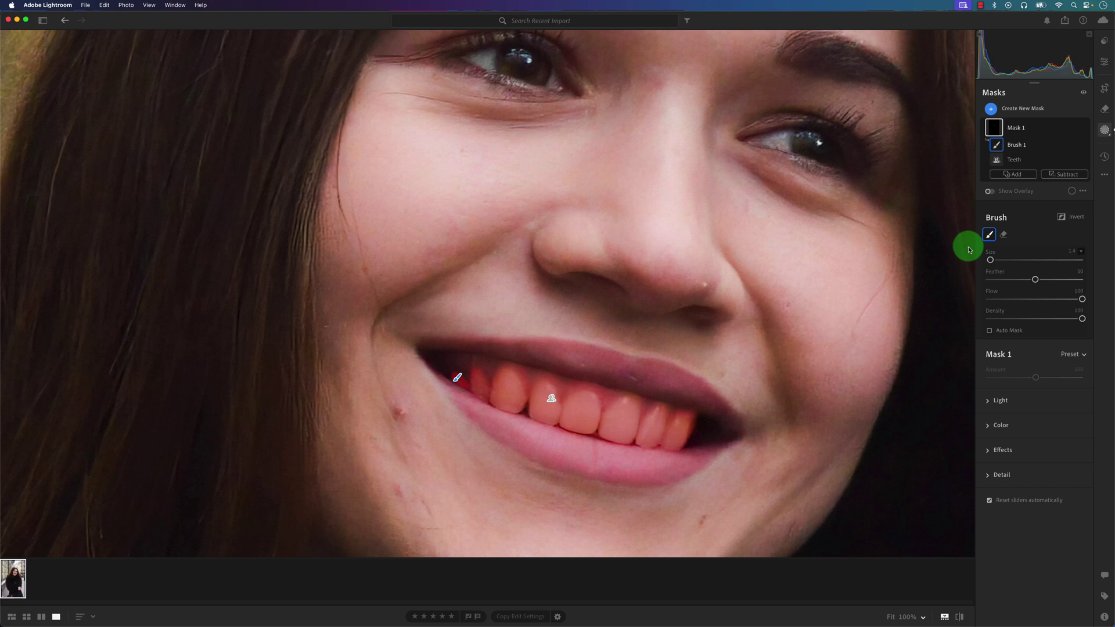
- Subtract with a feathered, low-flow brush to trim mask spill along the upper front teeth
left_click(1068, 175)
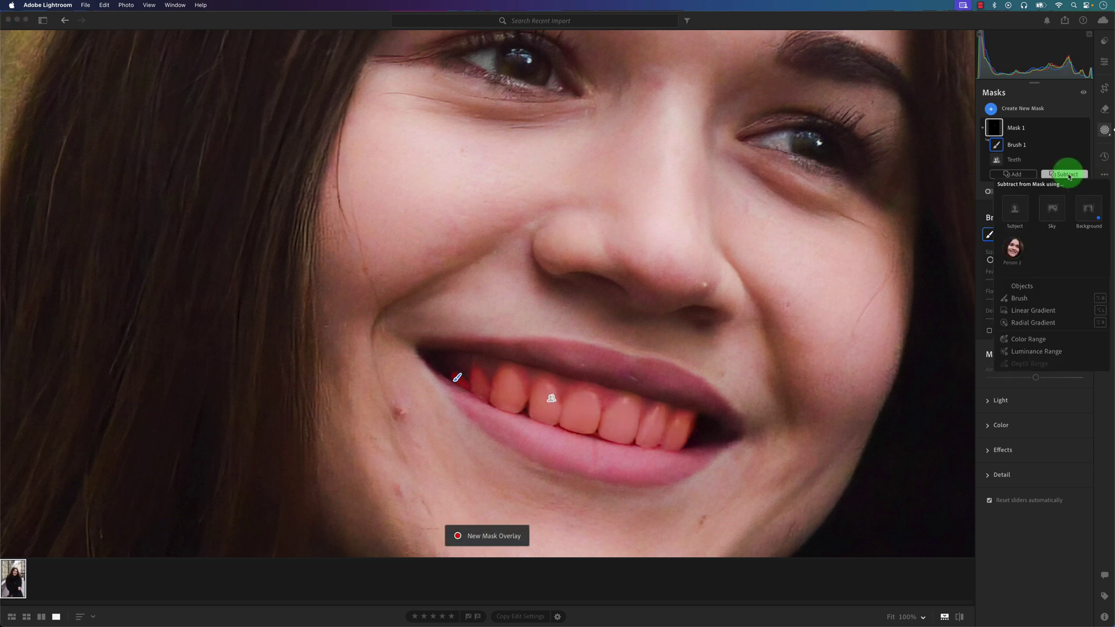
left_click(1032, 292)
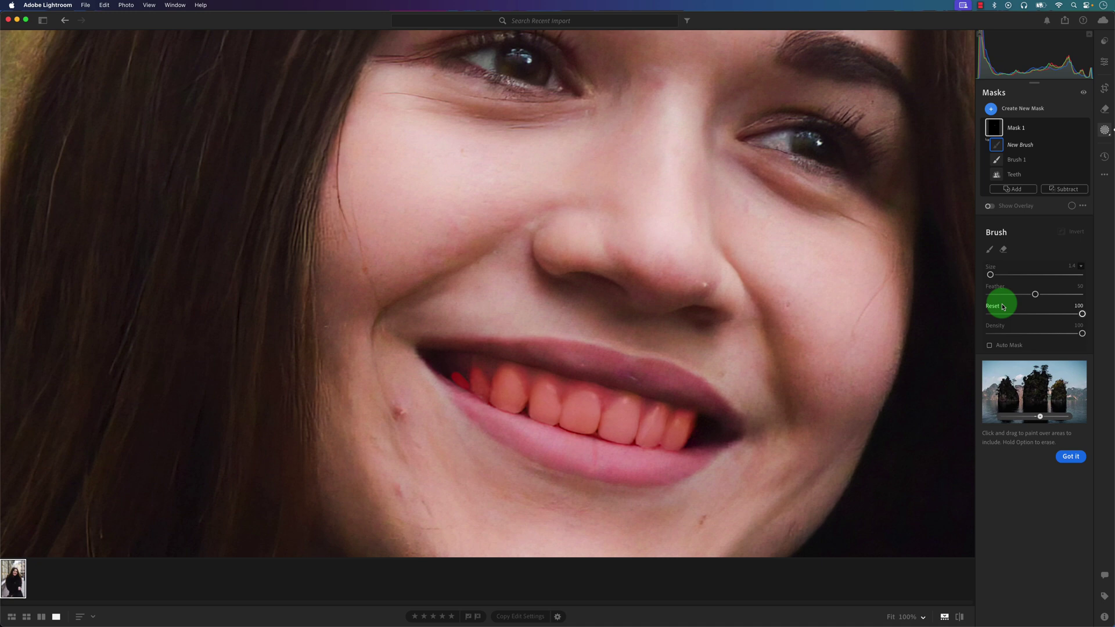
left_click_drag(1036, 294, 1039, 317)
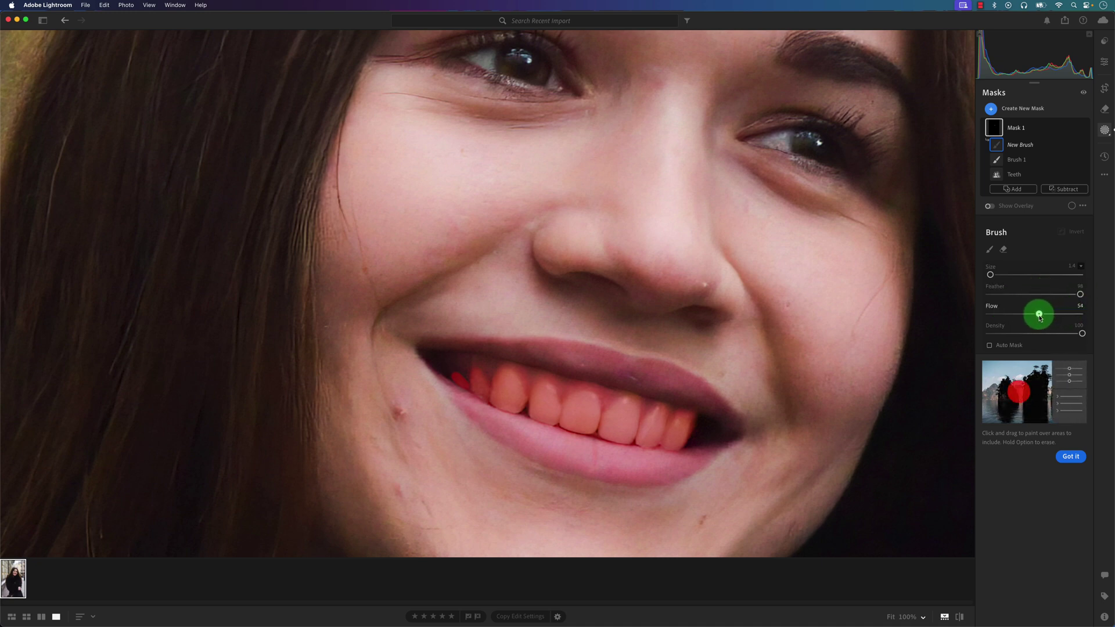
mouse_move(603, 382)
left_mouse_down()
mouse_move(569, 380)
mouse_move(679, 404)
left_mouse_up()
mouse_move(538, 368)
left_mouse_down()
mouse_move(498, 361)
mouse_move(515, 361)
left_mouse_up()
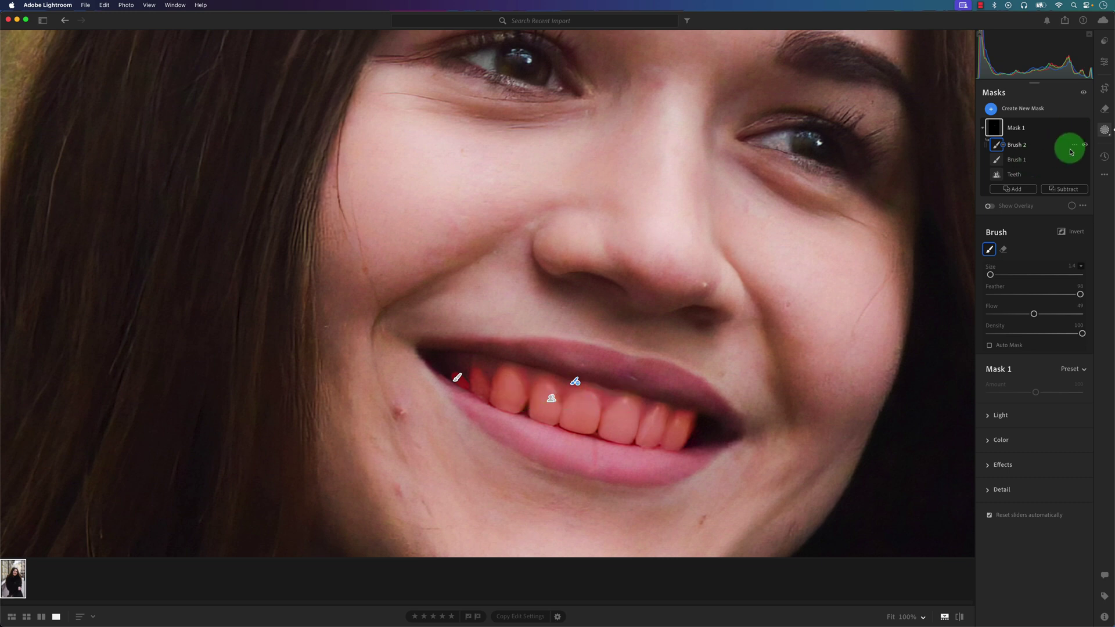
left_click(1018, 160)
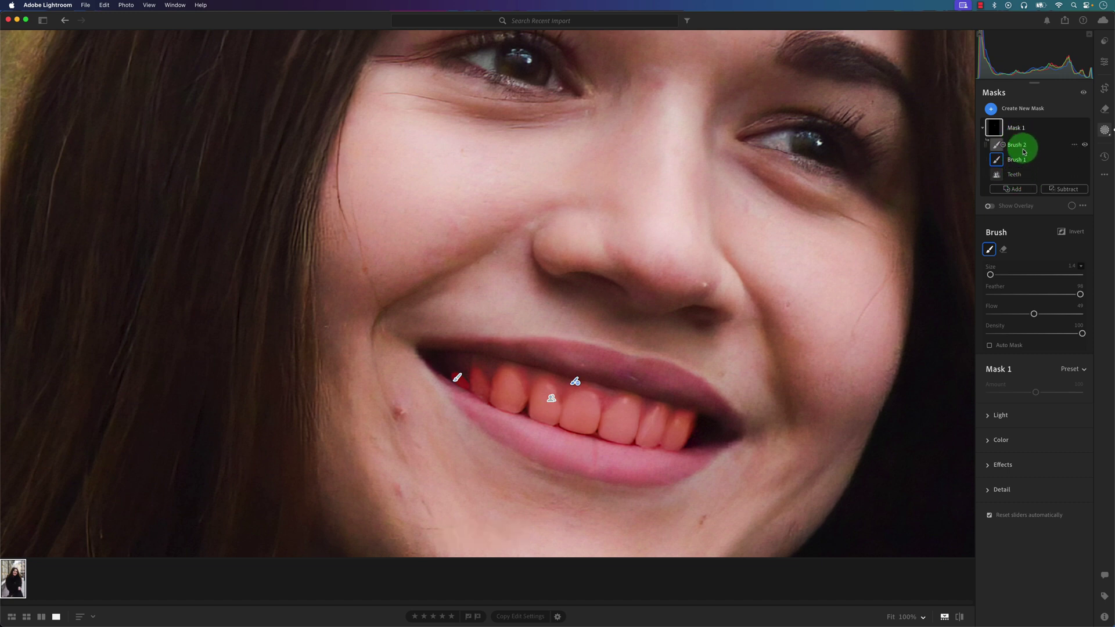
- Apply the Whiten Teeth preset to Mask 1, leaving the zoom level unchanged
left_click(1073, 370)
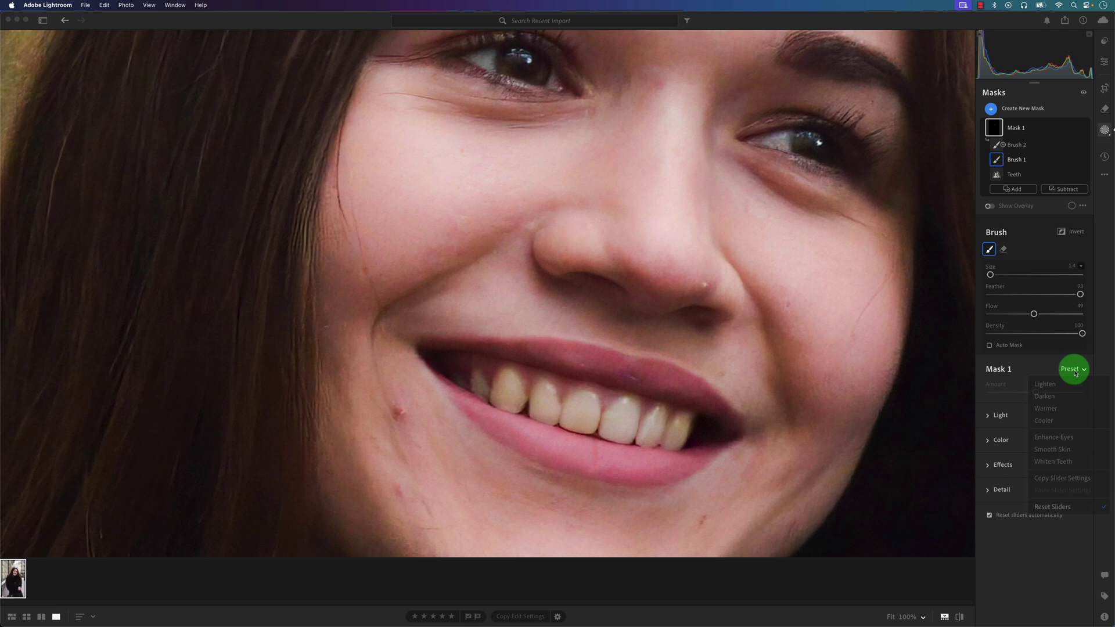
left_click(1058, 463)
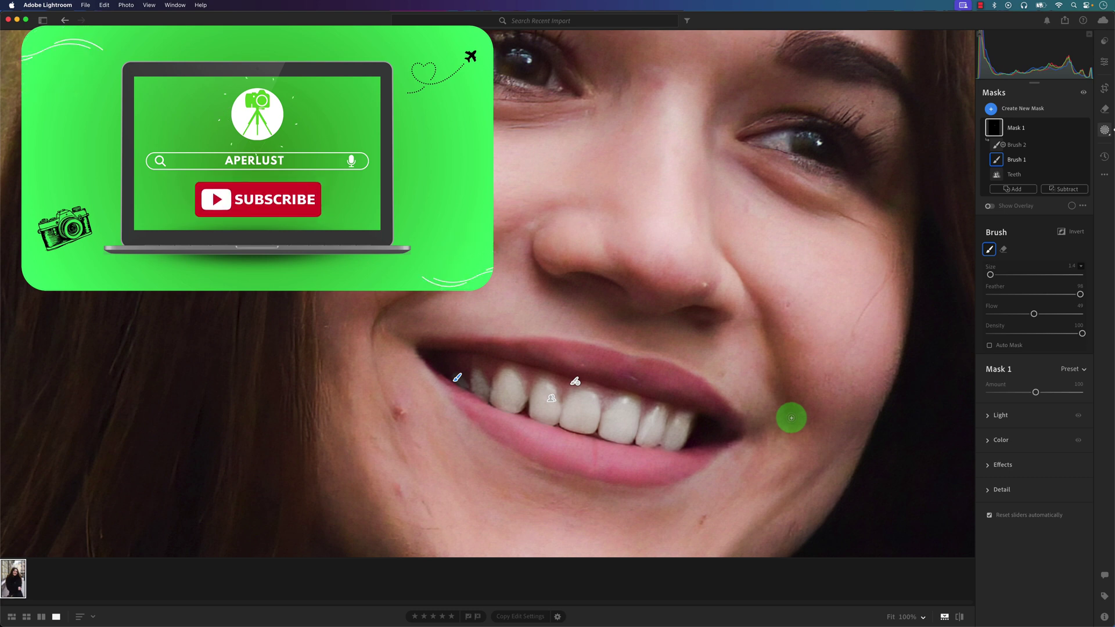
left_click(924, 619)
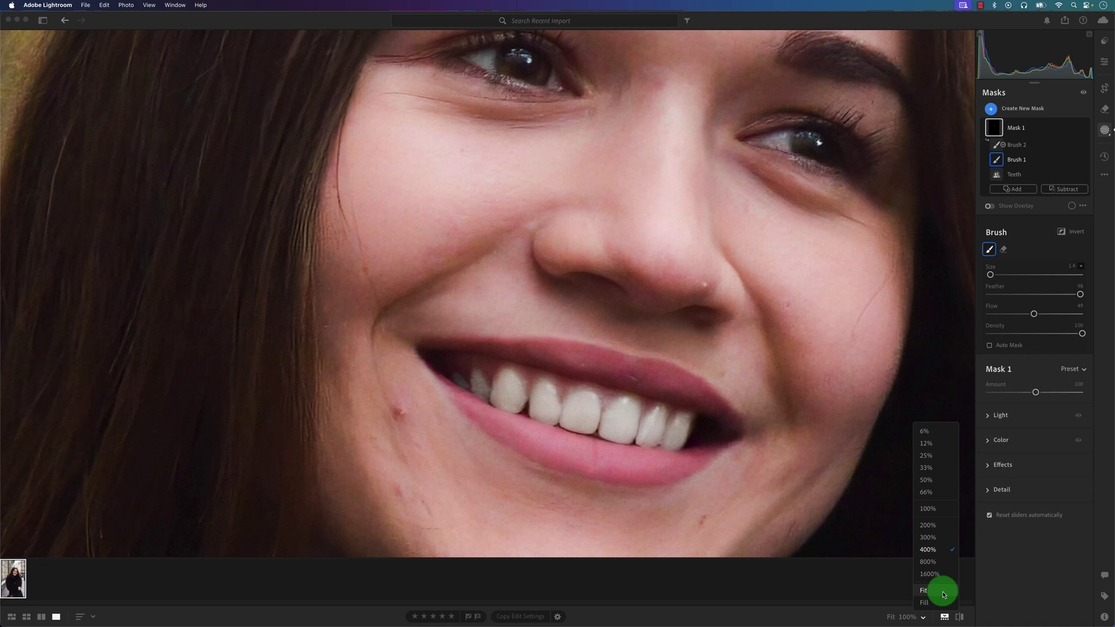
key("Escape")
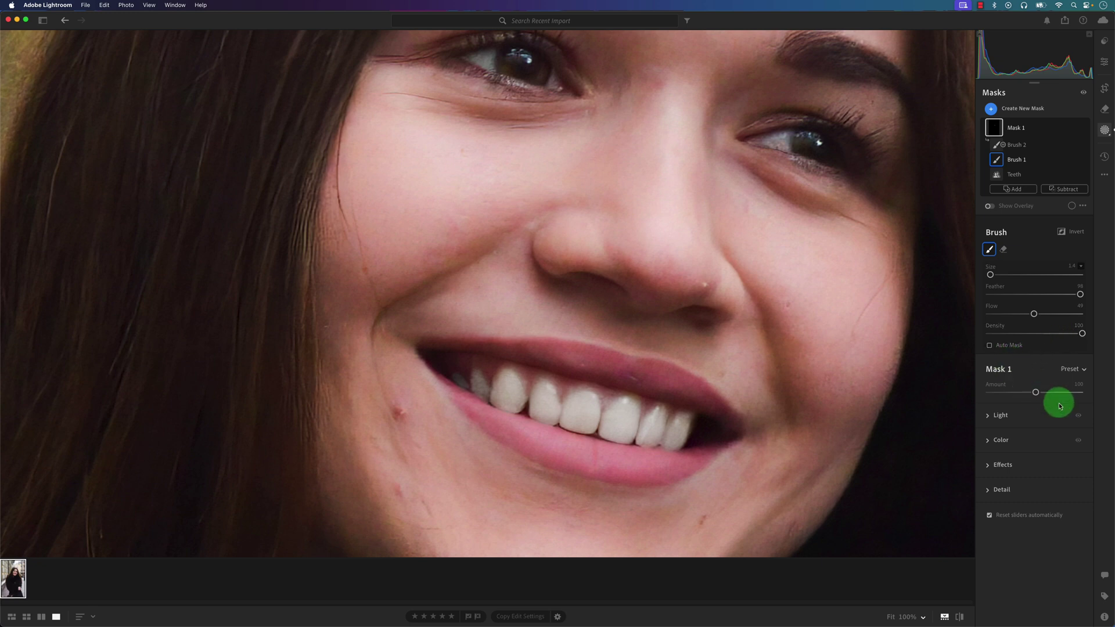
- Check the mask's Light settings, then lower its Color Saturation to -60
left_click(994, 415)
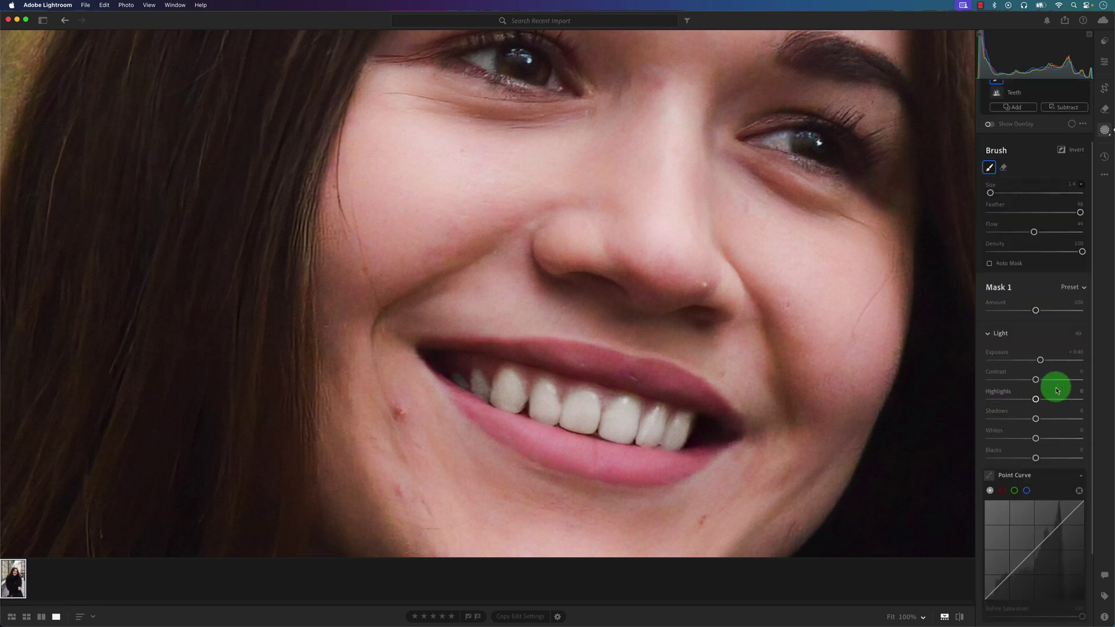
scroll(1055, 455, "down", 3)
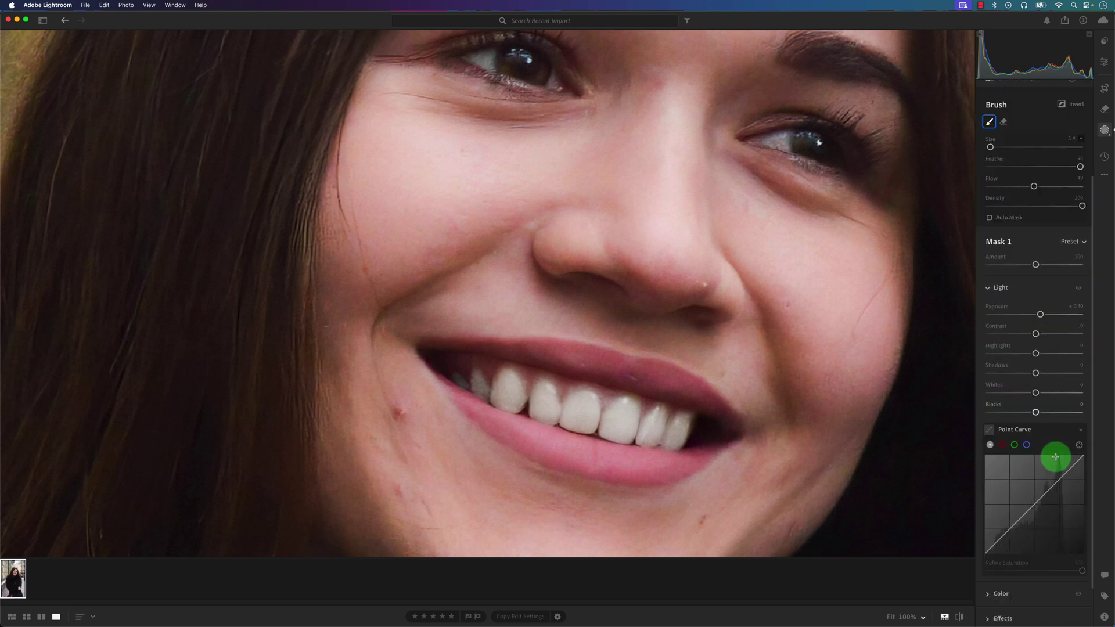
left_click(1008, 540)
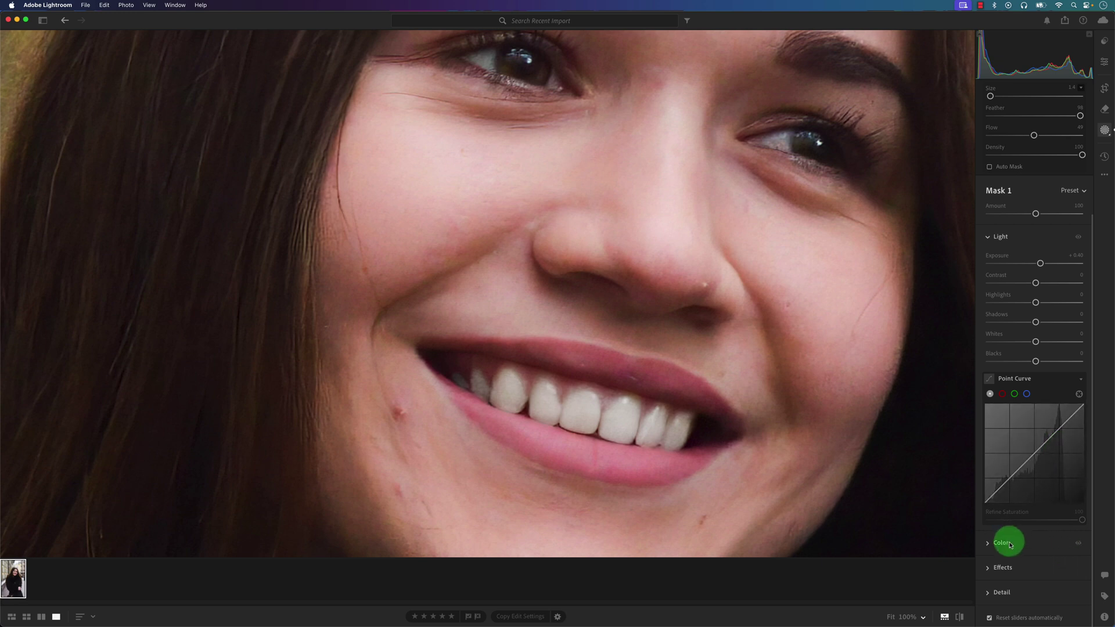
mouse_move(1046, 401)
left_mouse_down()
mouse_move(1016, 402)
mouse_move(1034, 403)
left_mouse_up()
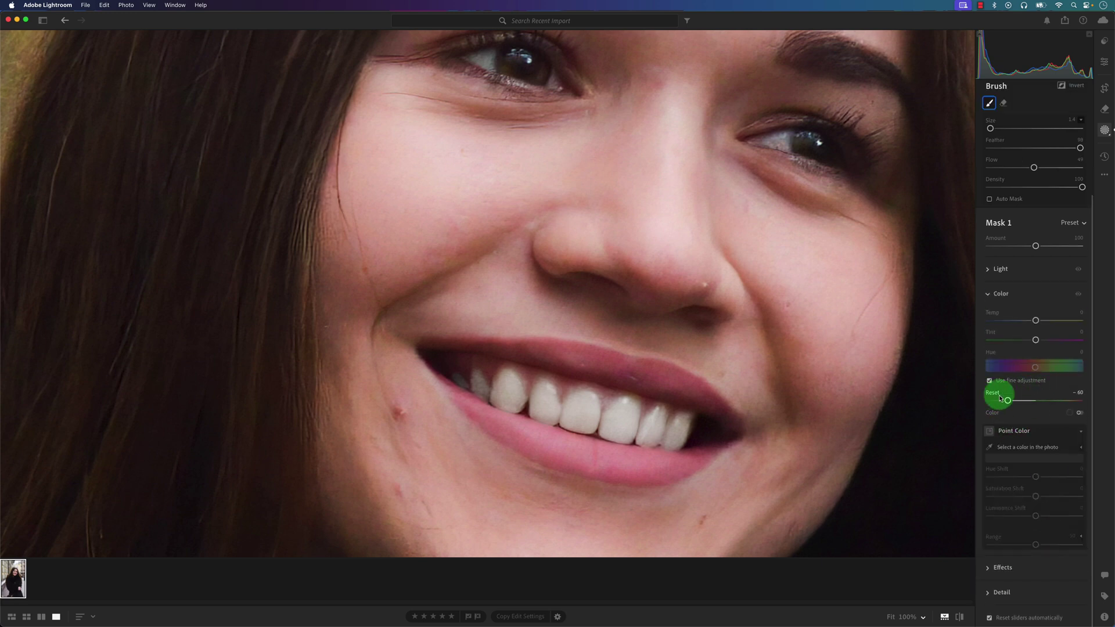
scroll(1058, 295, "up", 3)
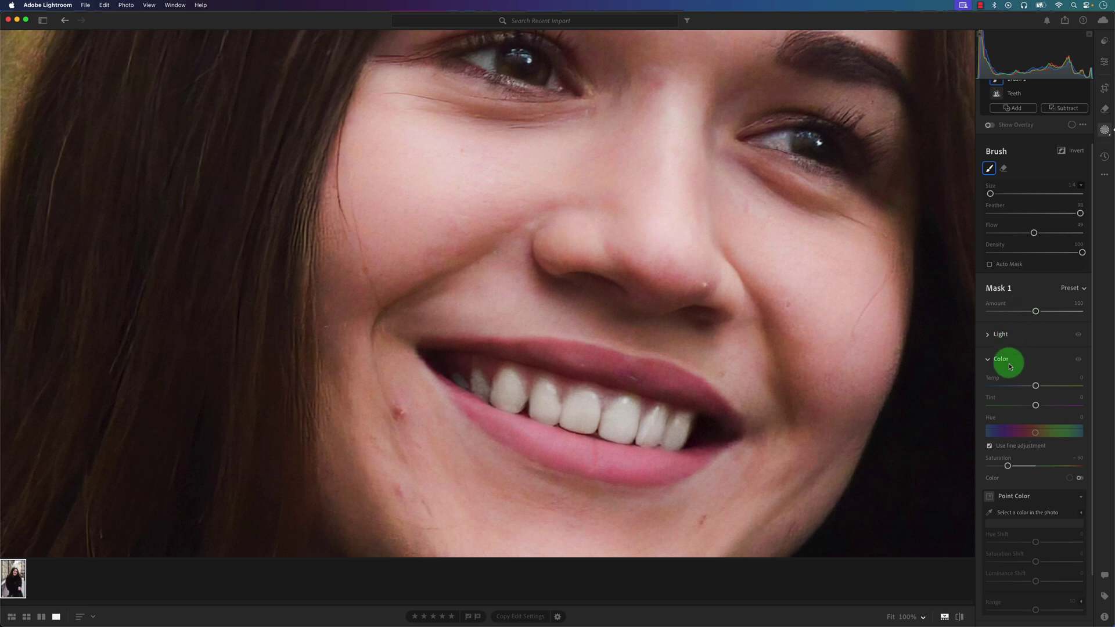
scroll(1049, 385, "down", 3)
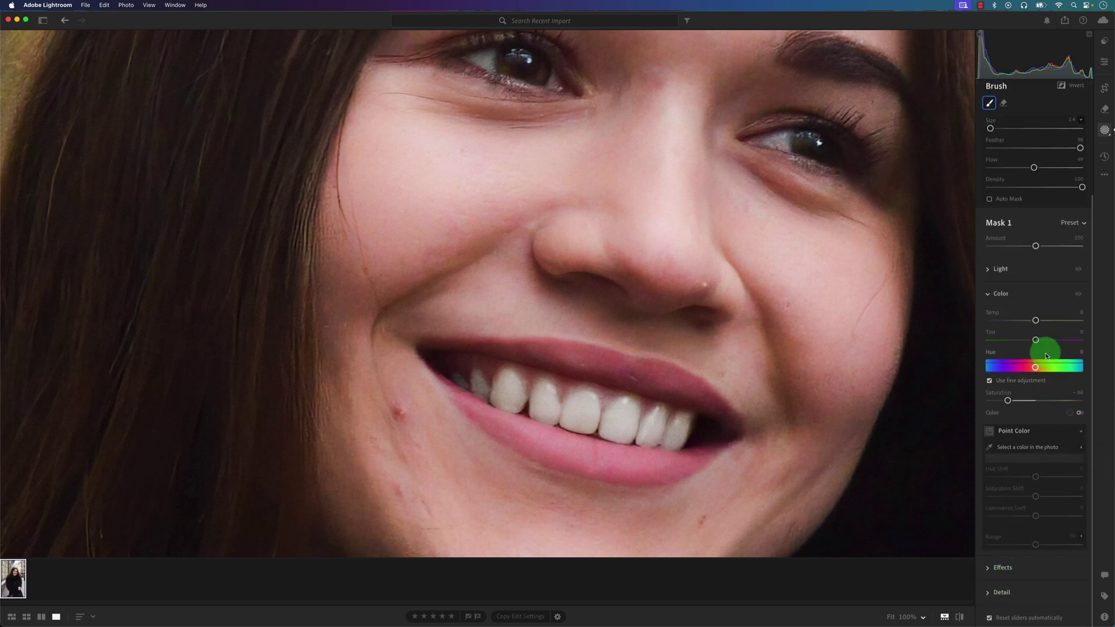
scroll(1043, 347, "up", 3)
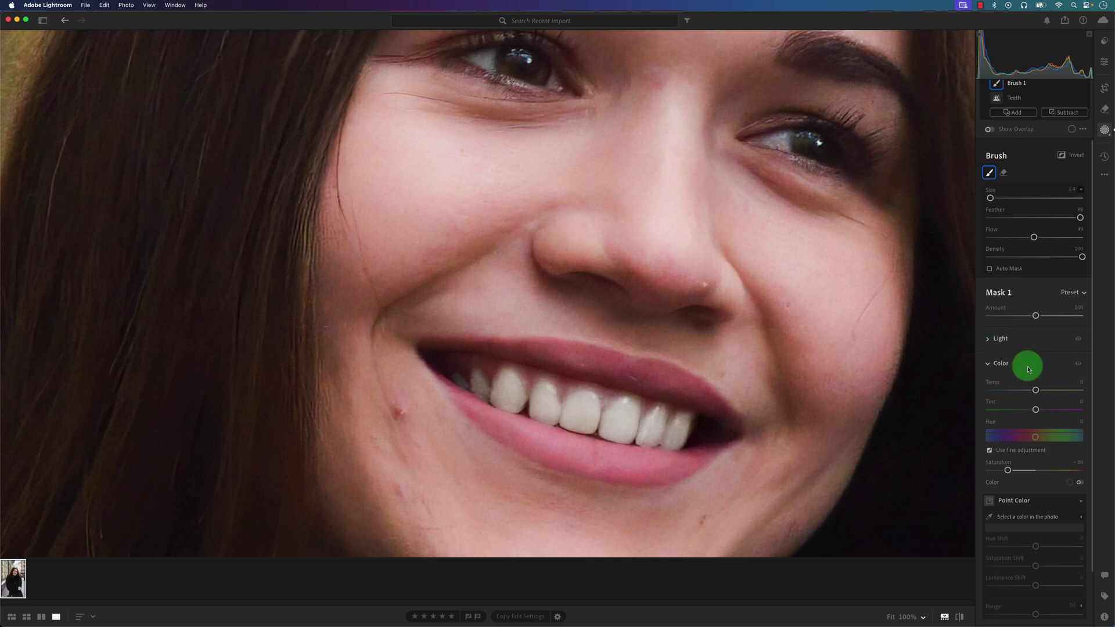
scroll(1025, 360, "down", 3)
scroll(1025, 360, "up", 3)
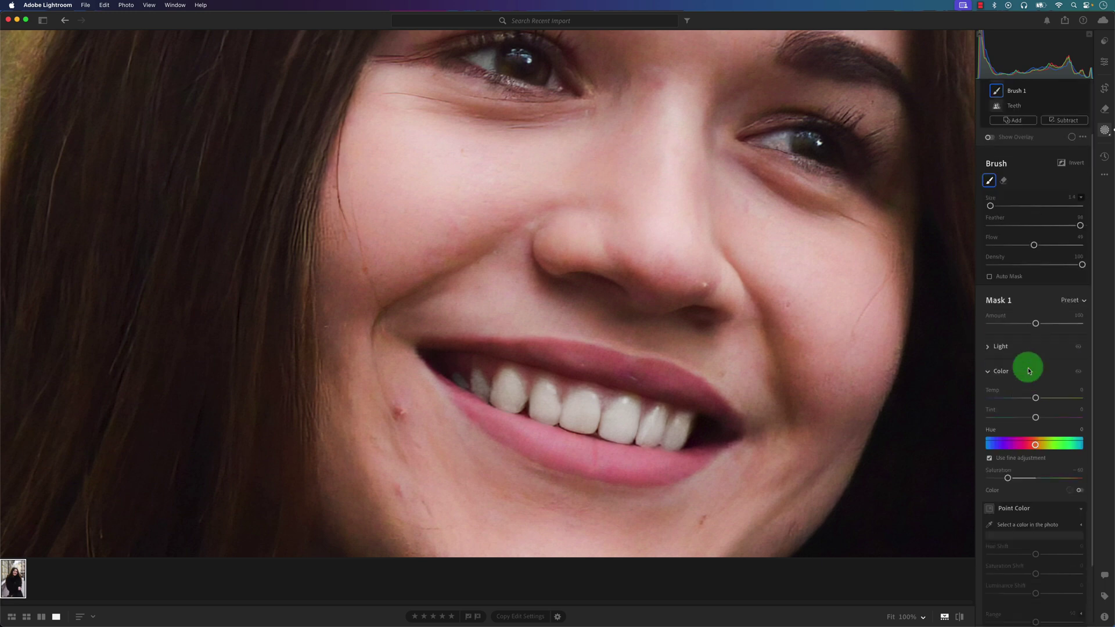
- Raise the teeth mask's Highlights to +11, fine-tune Whites, and lift Shadows to +10
left_click(994, 347)
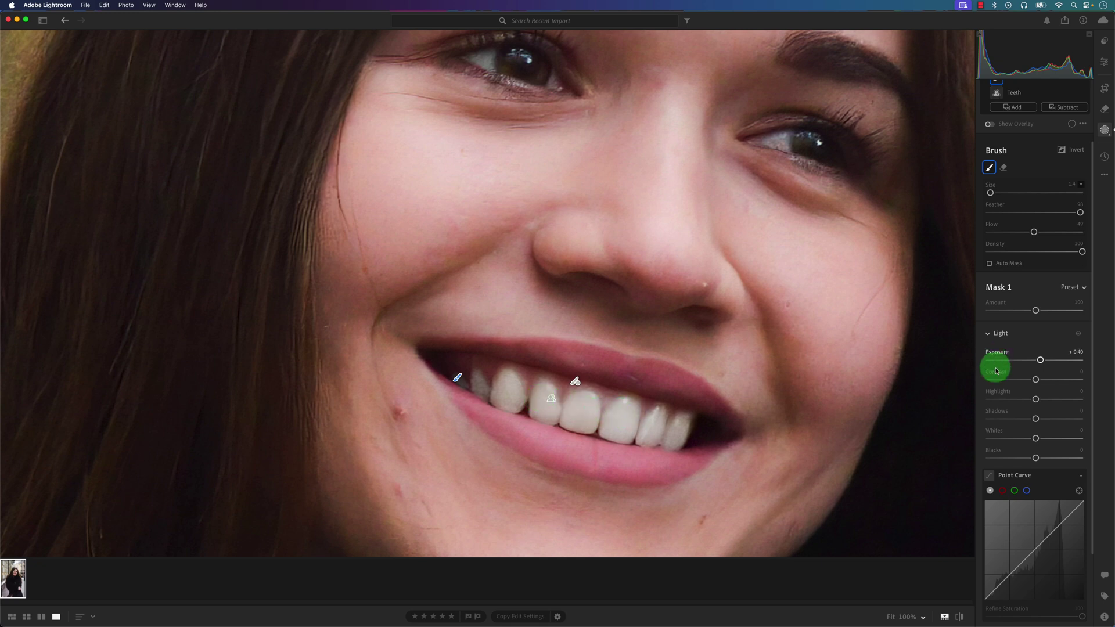
mouse_move(1037, 401)
left_mouse_down()
mouse_move(1047, 397)
mouse_move(1016, 399)
mouse_move(1086, 402)
mouse_move(1040, 399)
left_mouse_up()
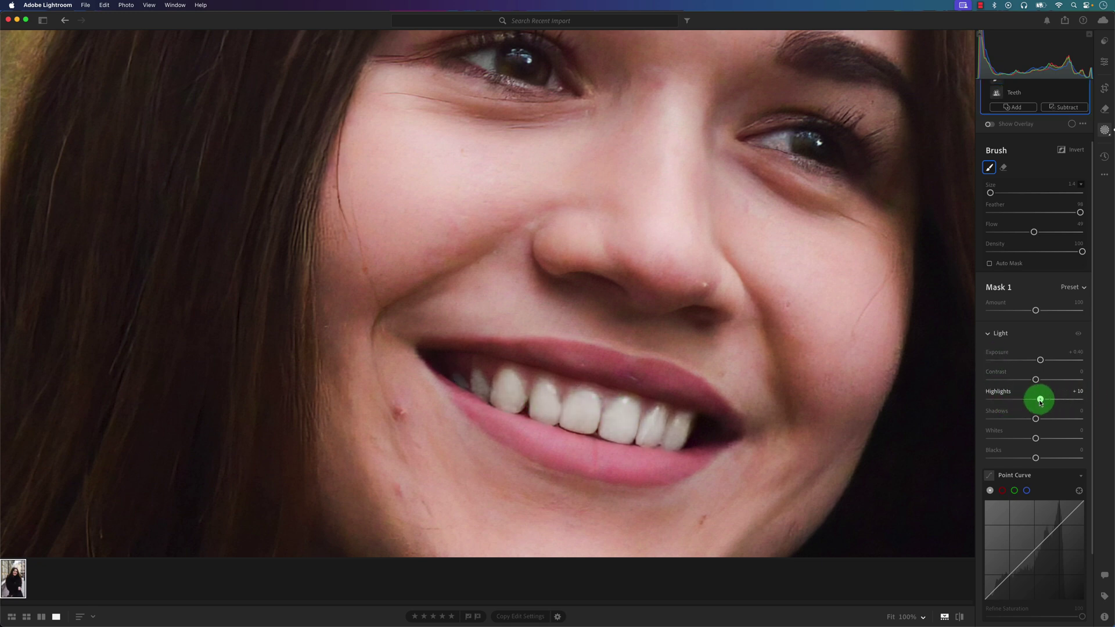
mouse_move(1037, 440)
left_mouse_down()
mouse_move(1048, 439)
mouse_move(1038, 440)
left_mouse_up()
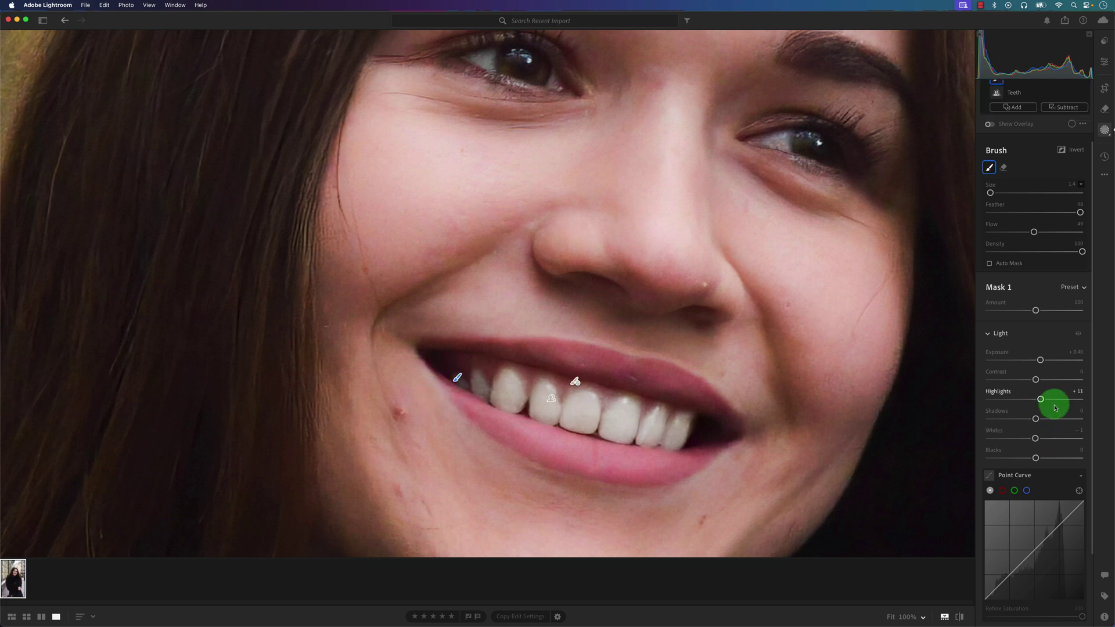
left_click_drag(1037, 419, 1040, 419)
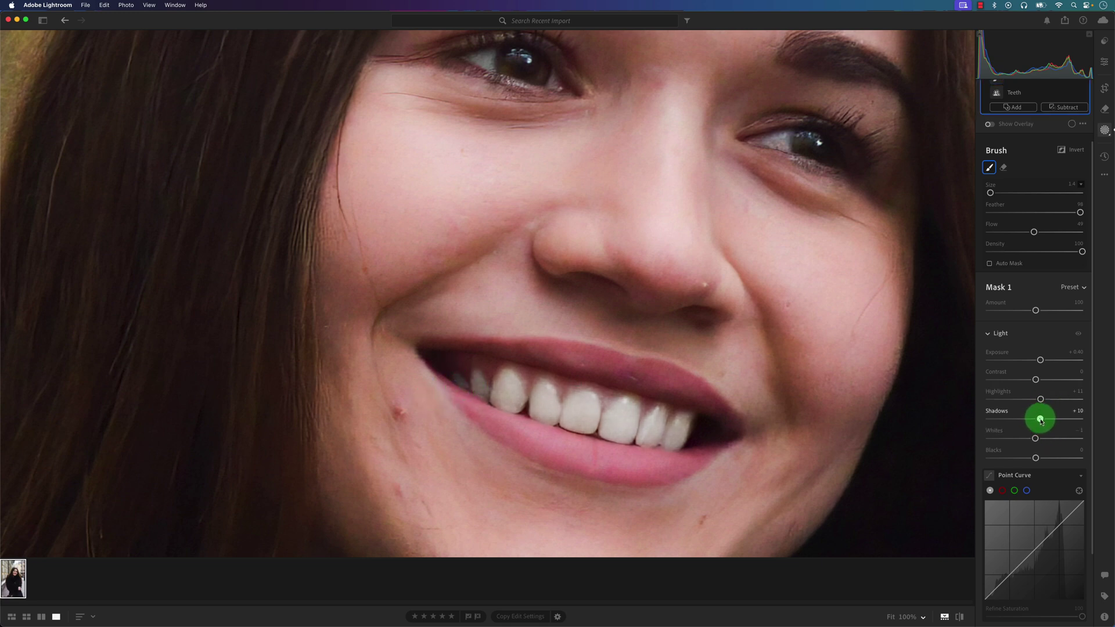
- Return to the main Edit panel and fit the whole portrait in view
left_click(1102, 62)
left_click(607, 214)
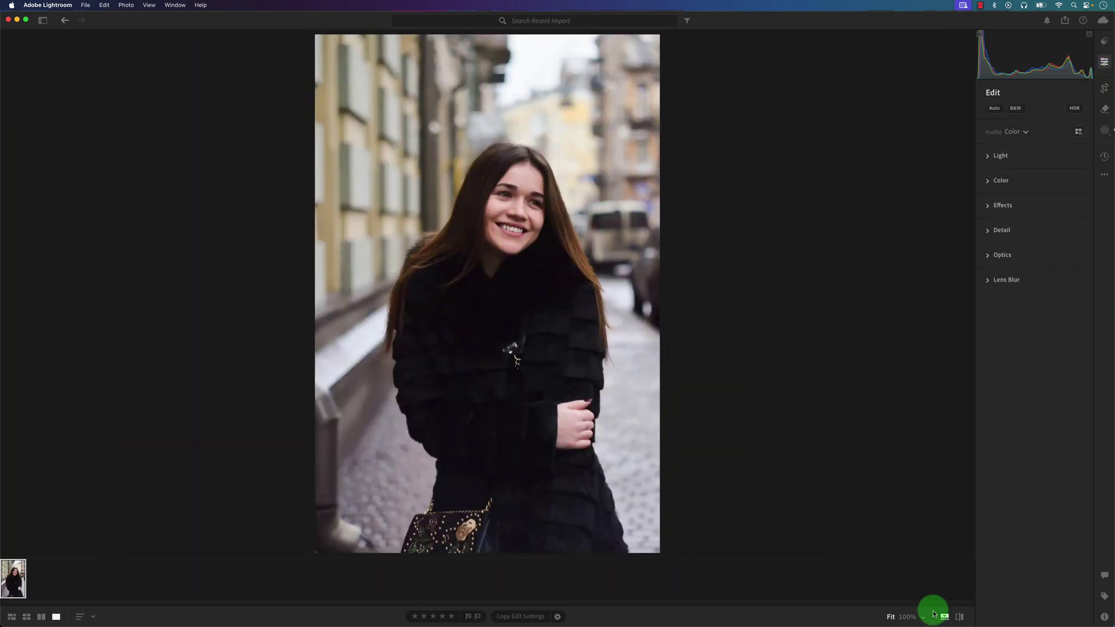